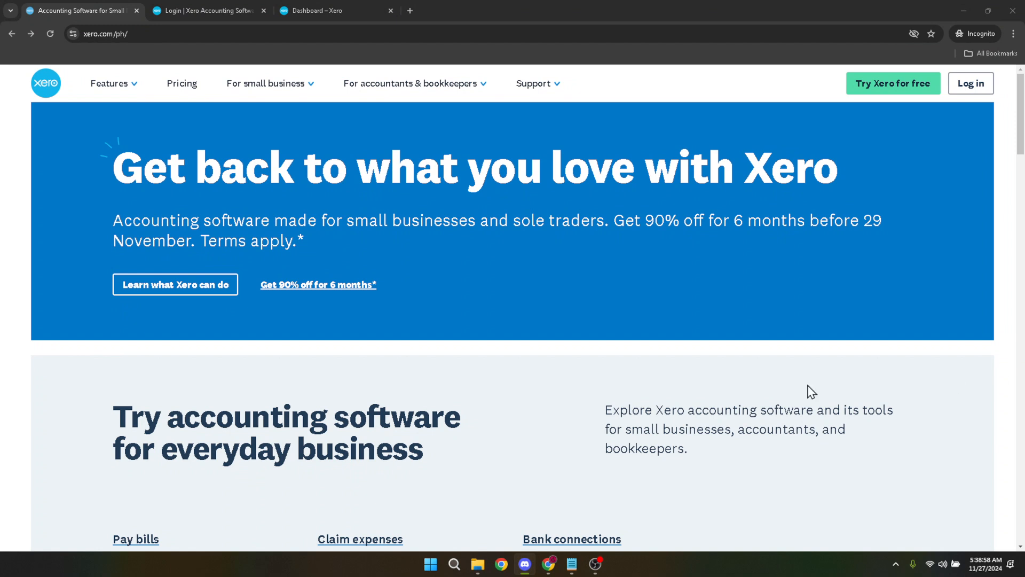
Show the Xero login page and point out its e-mail and password fields
left_click(652, 318)
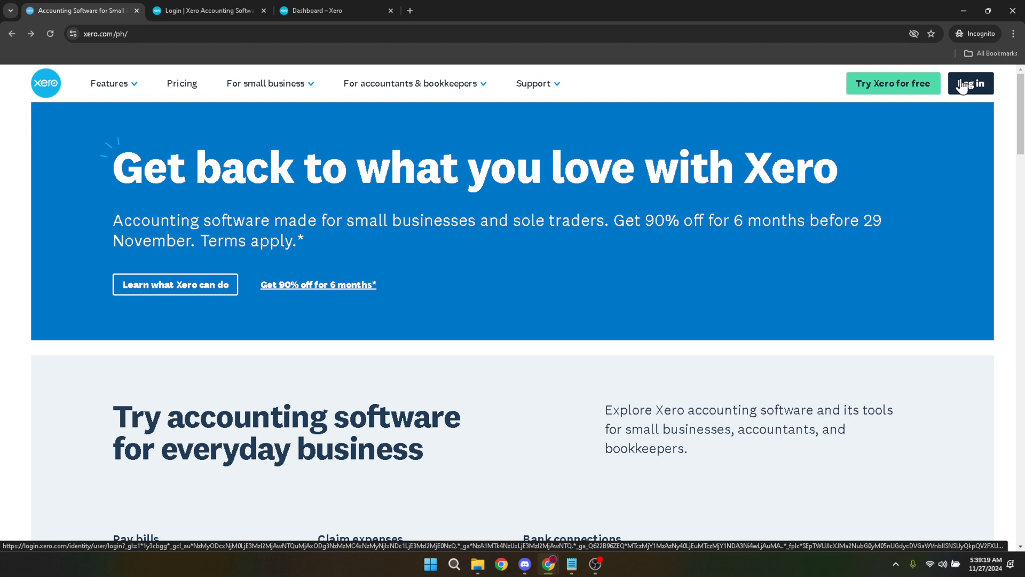
left_click(236, 6)
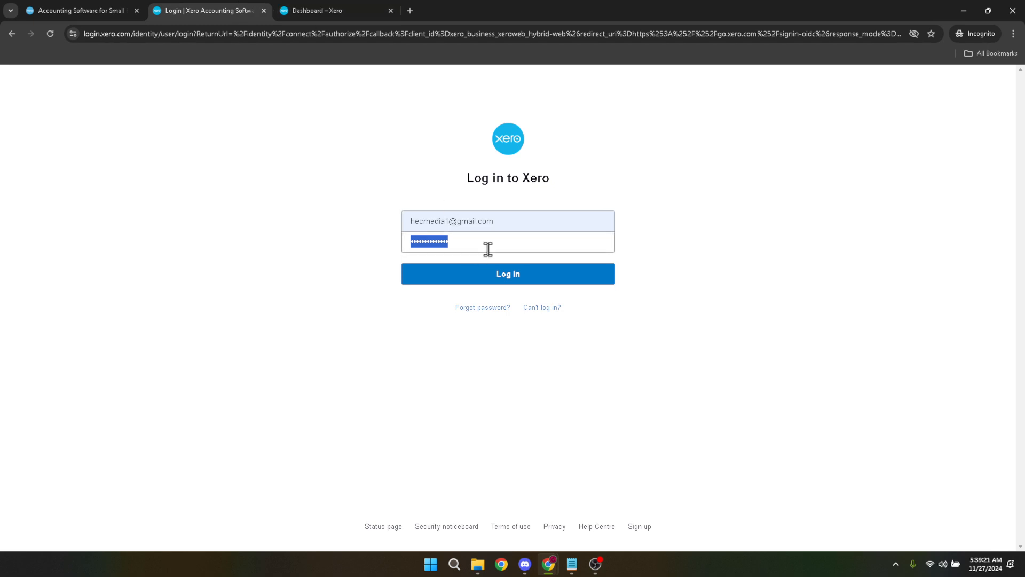
left_click_drag(525, 225, 371, 220)
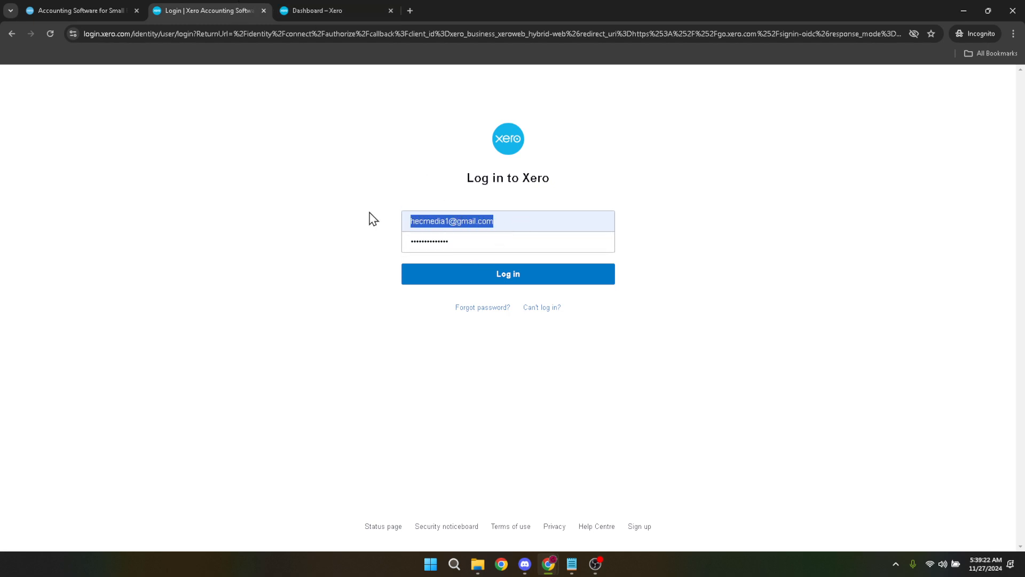
left_click_drag(518, 251, 395, 250)
left_click(371, 254)
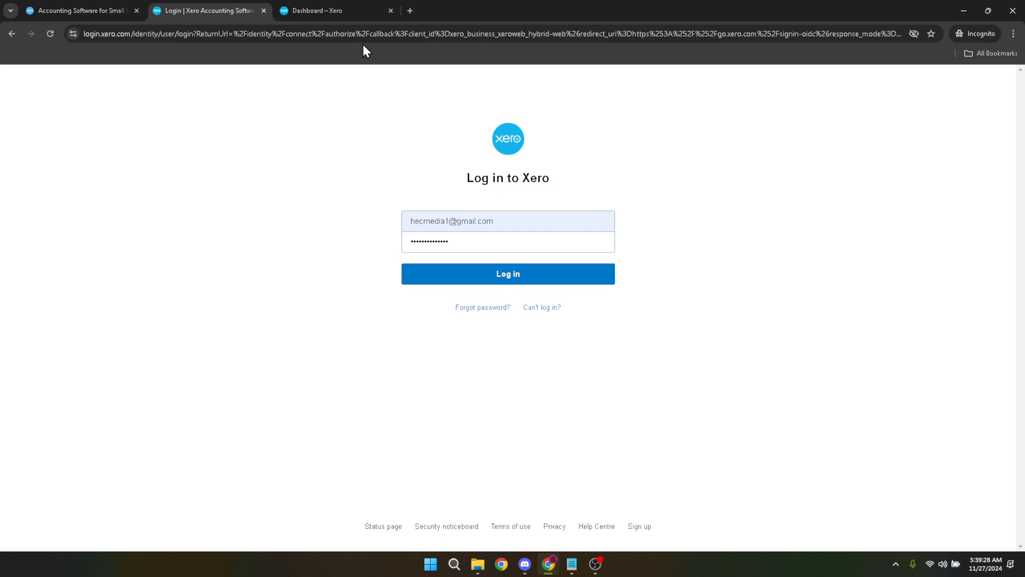
Open the Reconcile Account page for the Business Bank Account from the Demo Company (Global) dashboard
left_click(335, 17)
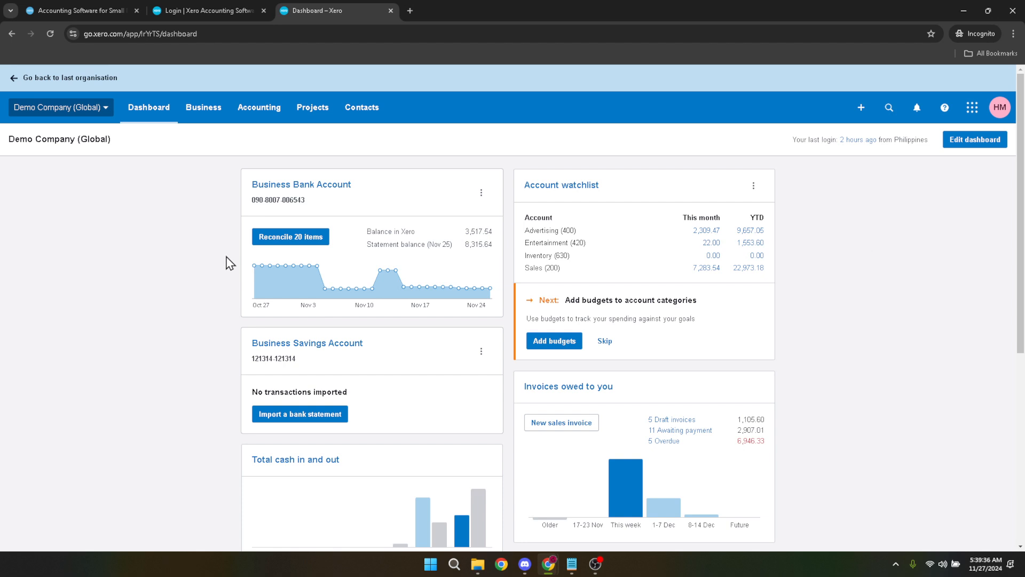
left_click(482, 193)
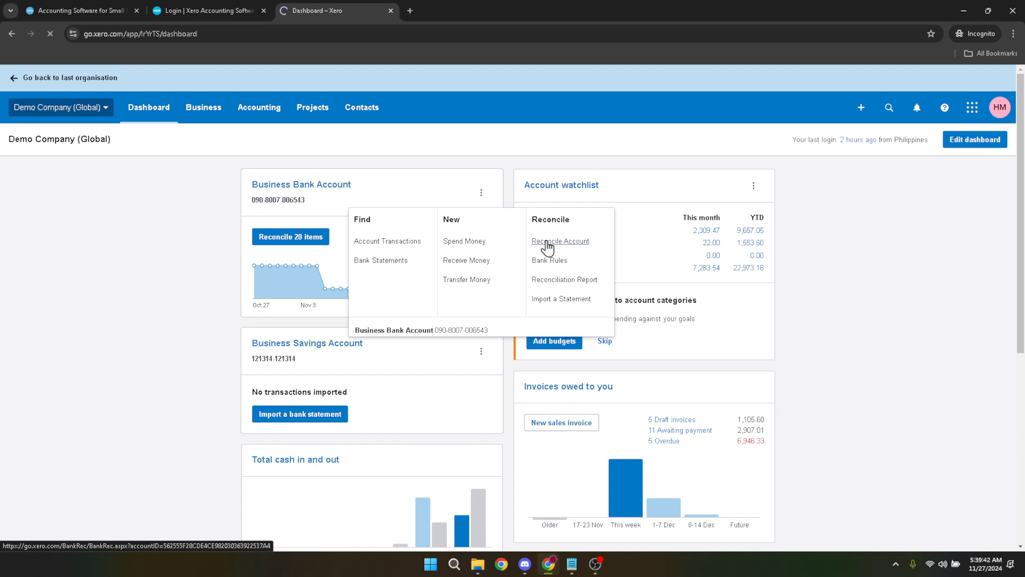
left_click(547, 241)
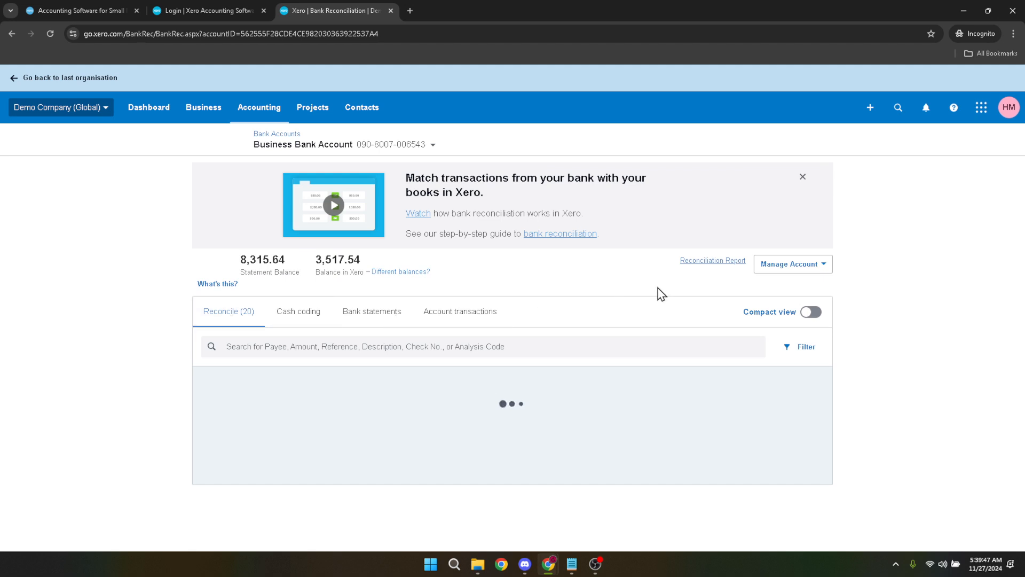
scroll(669, 280, "down", 2)
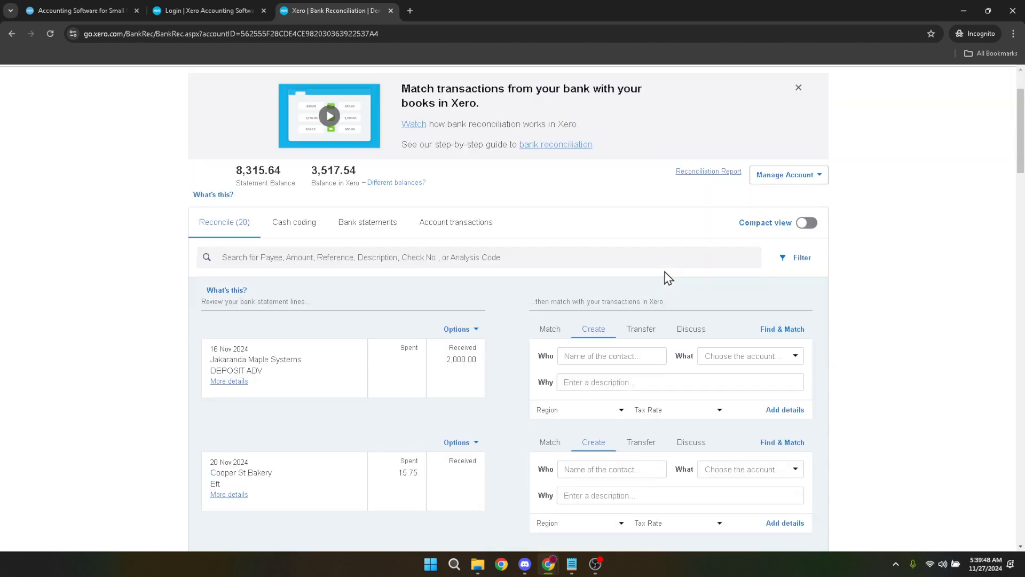
Try to match the 15.75 Cooper St Bakery statement line with the HEC Media expense claim and the Central Copiers 945-OCon transaction
left_click(770, 443)
scroll(774, 442, "down", 3)
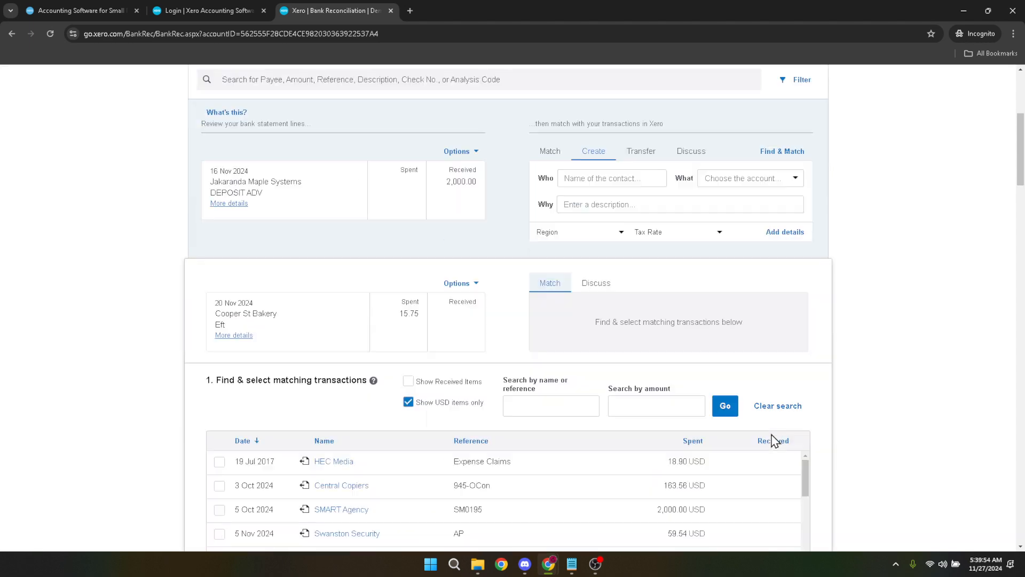
scroll(771, 444, "down", 2)
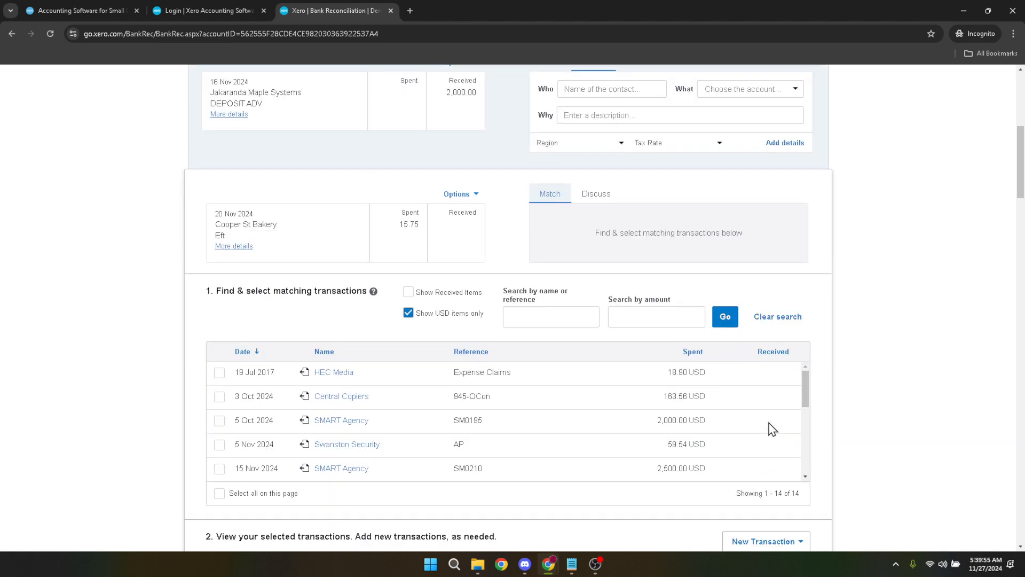
scroll(850, 390, "down", 2)
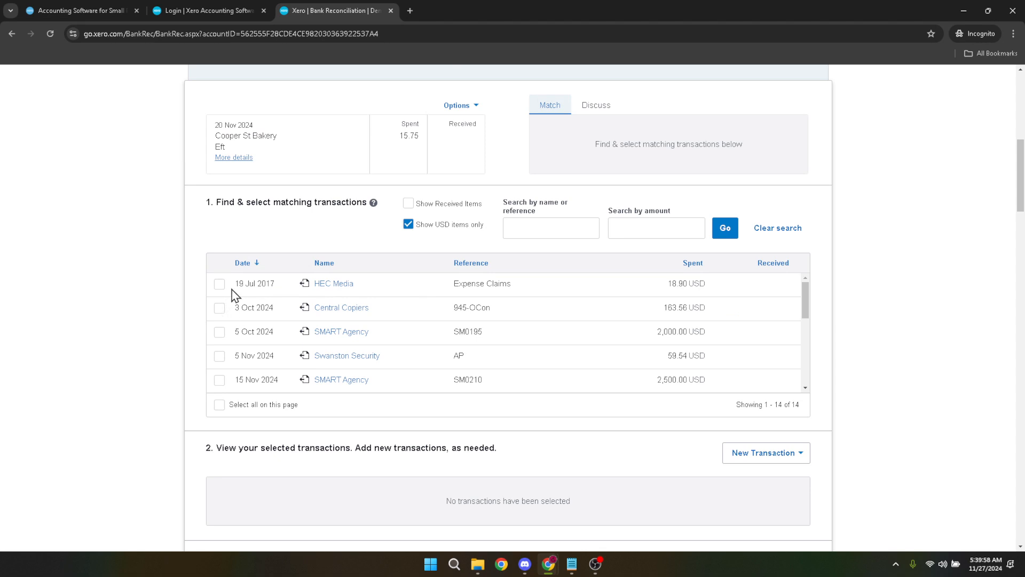
left_click(219, 283)
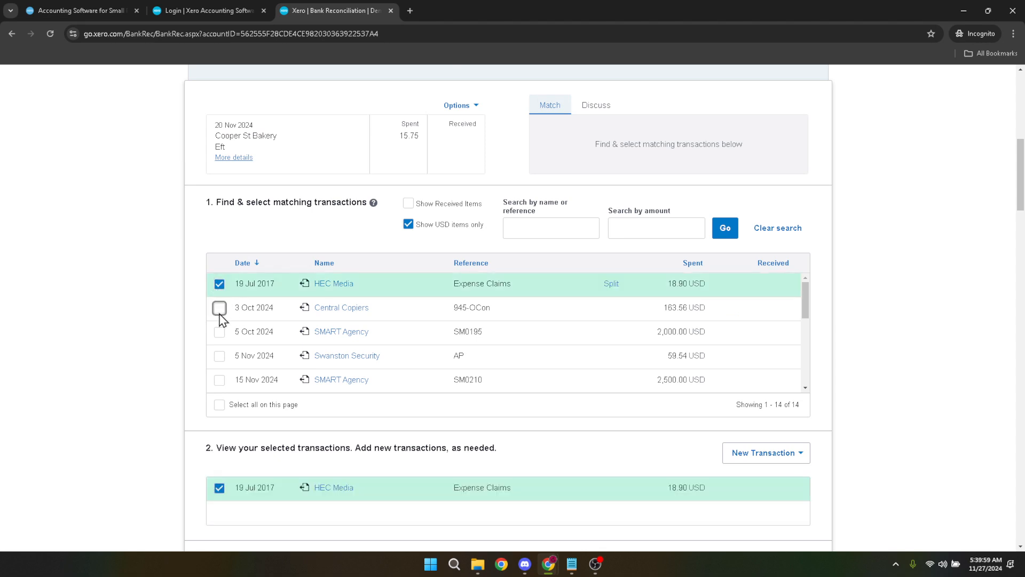
left_click(219, 308)
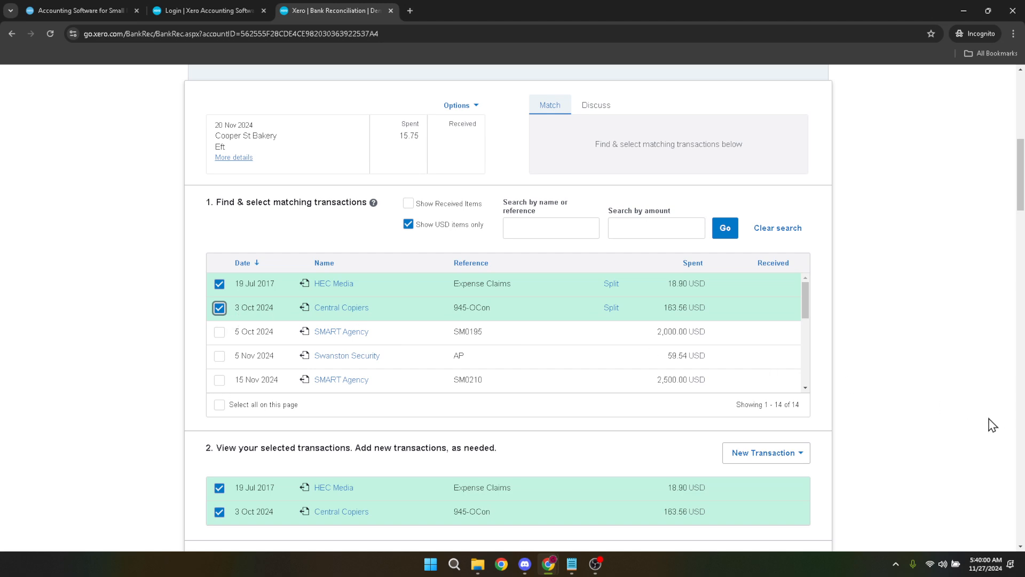
scroll(992, 425, "down", 2)
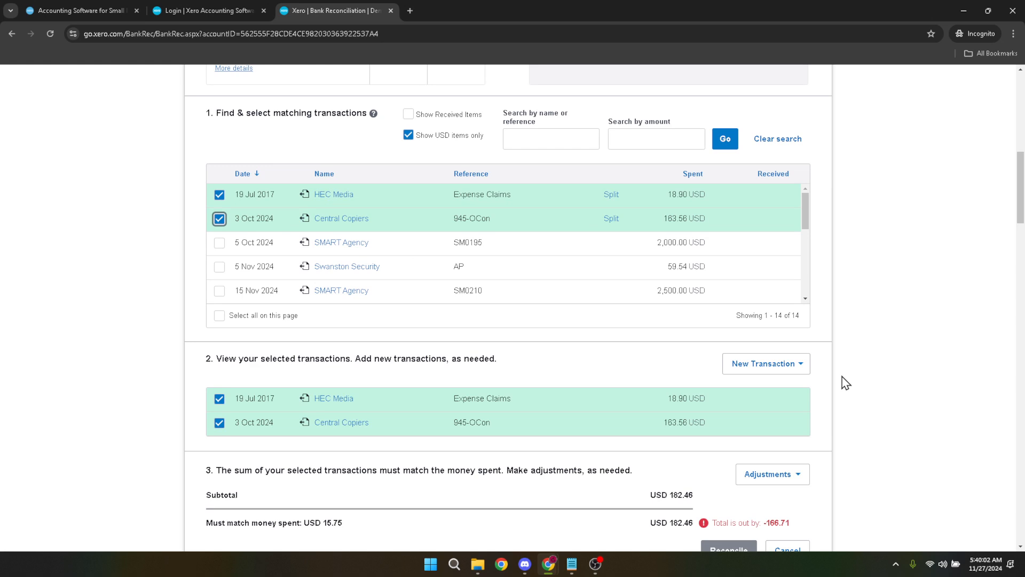
scroll(855, 400, "down", 2)
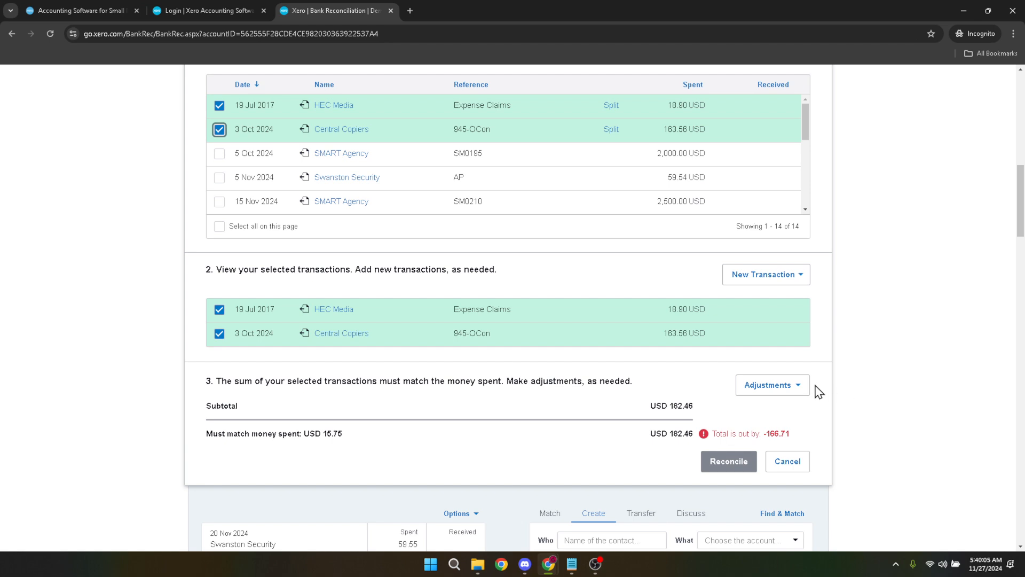
left_click(789, 281)
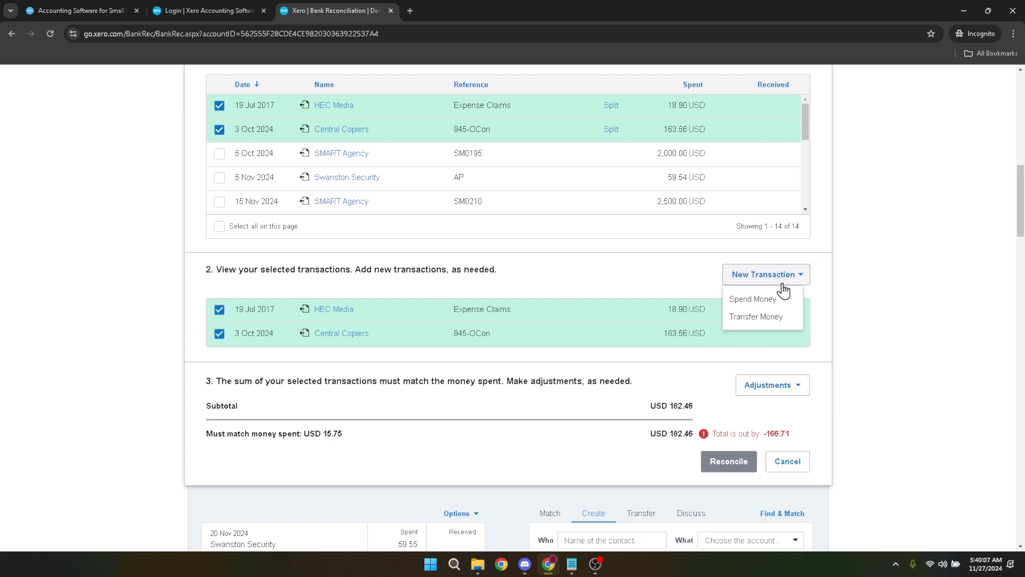
Try to match the Cooper St Bakery line with the SMART Agency transaction SM0195 instead of HEC Media and Central Copiers
left_click(220, 129)
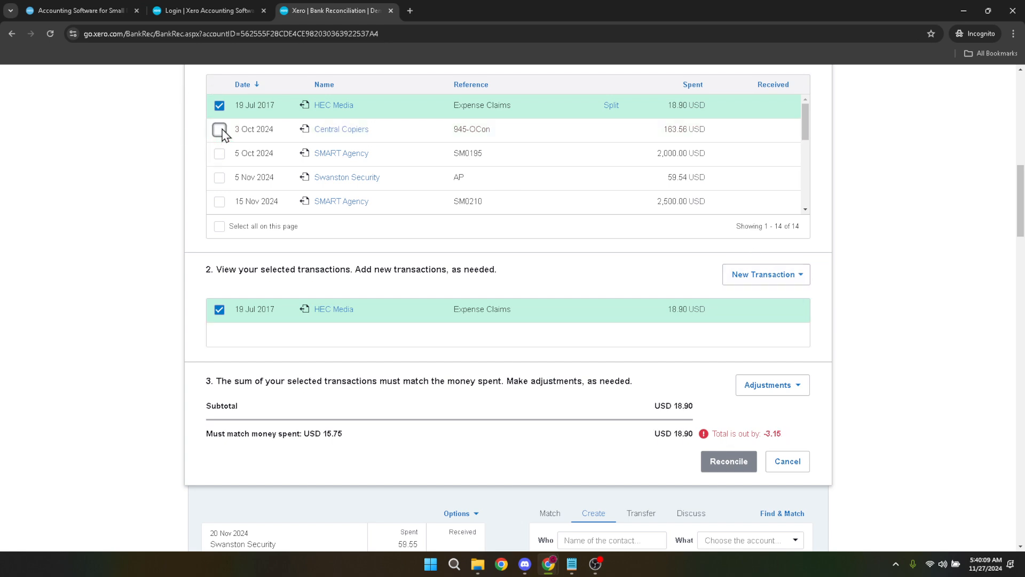
left_click(773, 281)
left_click(774, 279)
left_click(220, 106)
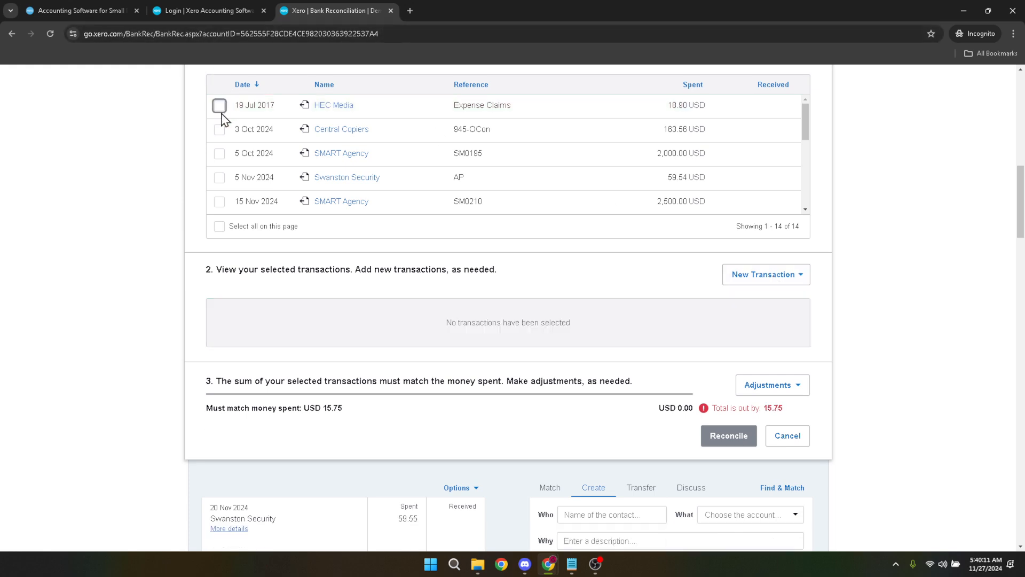
left_click(220, 154)
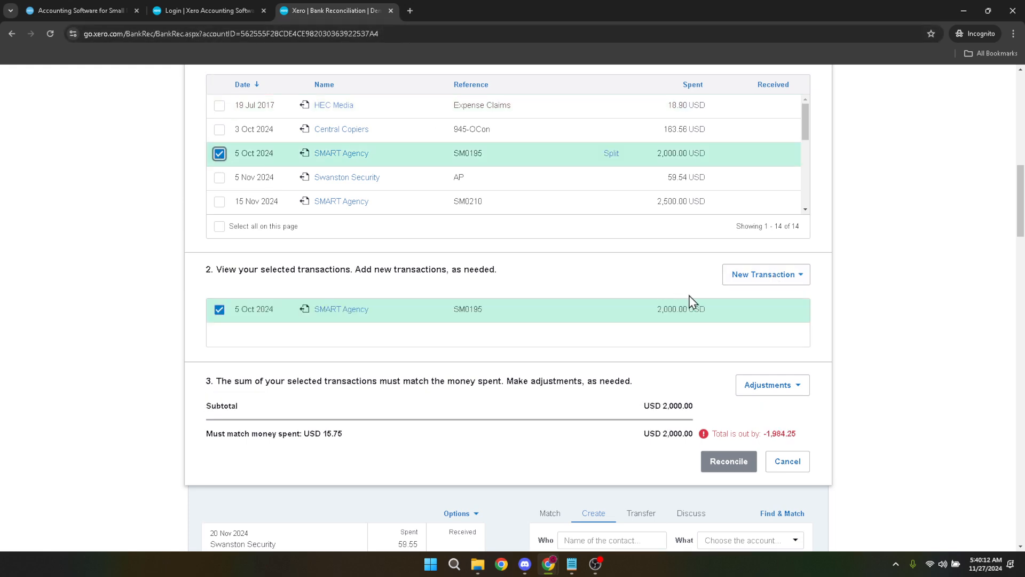
left_click(766, 283)
left_click(767, 281)
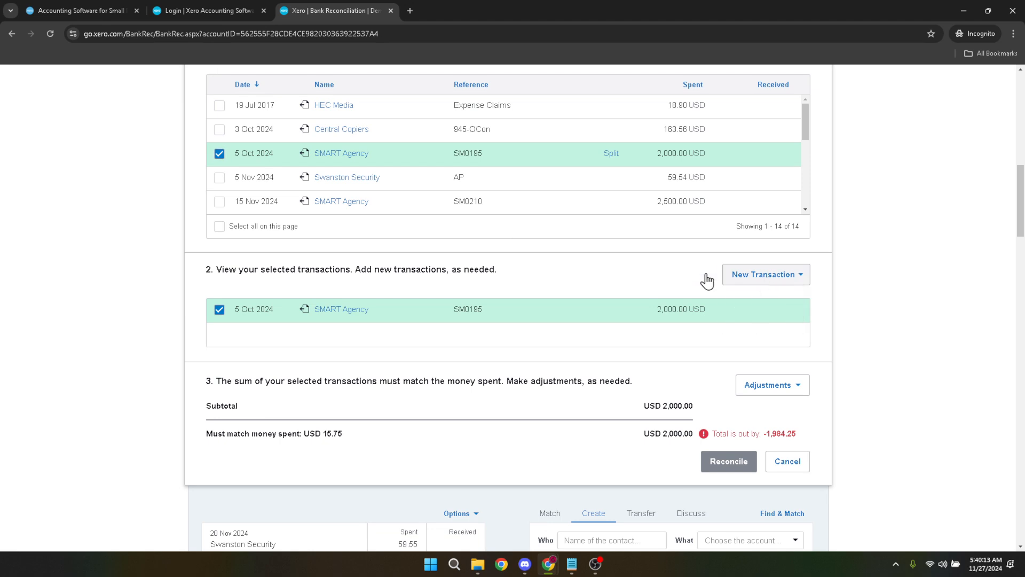
left_click(219, 155)
scroll(219, 159, "up", 11)
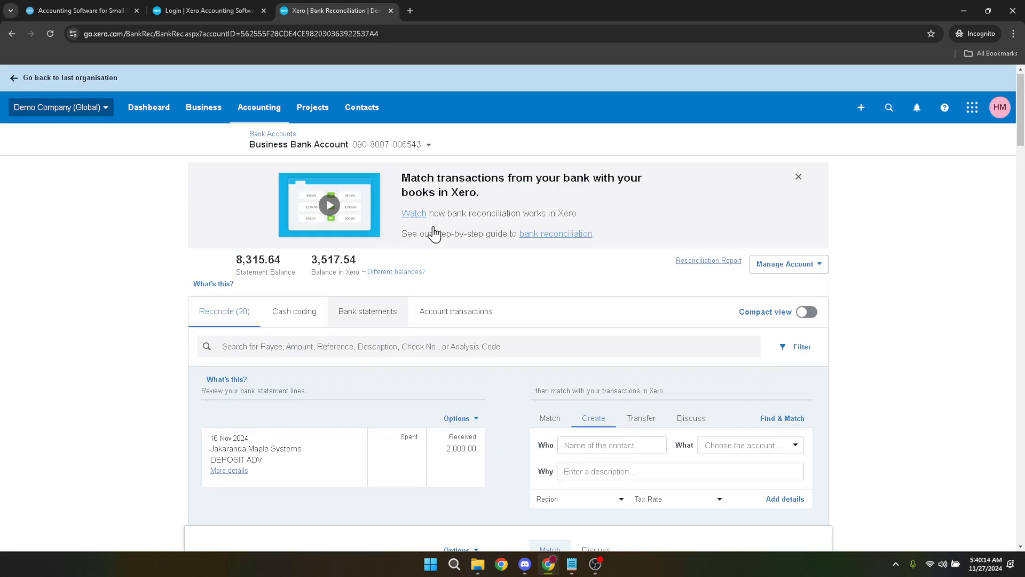
Find matches for the Jakaranda Maple Systems deposit and select the City Limousines invoice INV-0012 of 11 Oct 2024
left_click(783, 419)
scroll(730, 407, "down", 8)
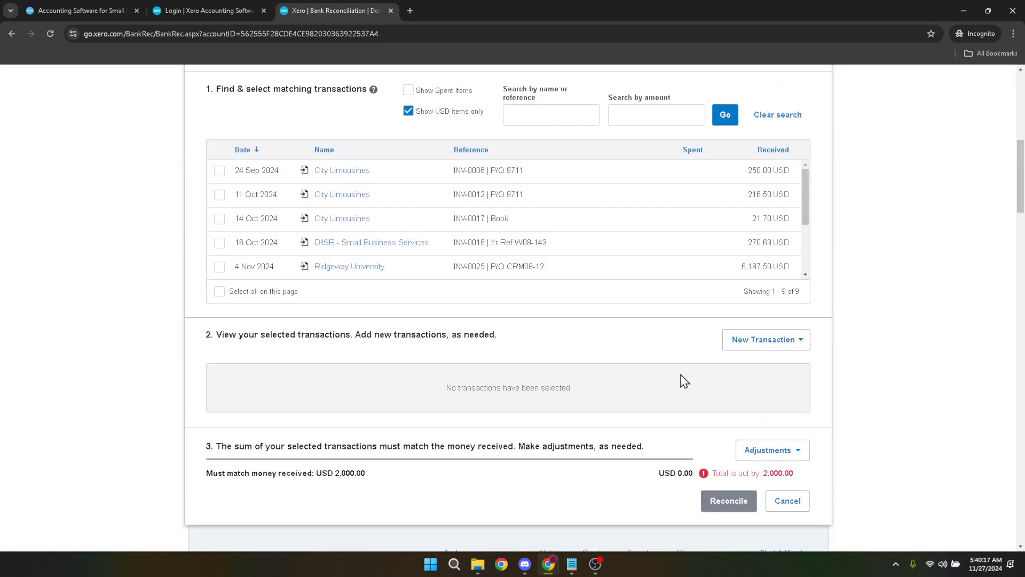
left_click(219, 194)
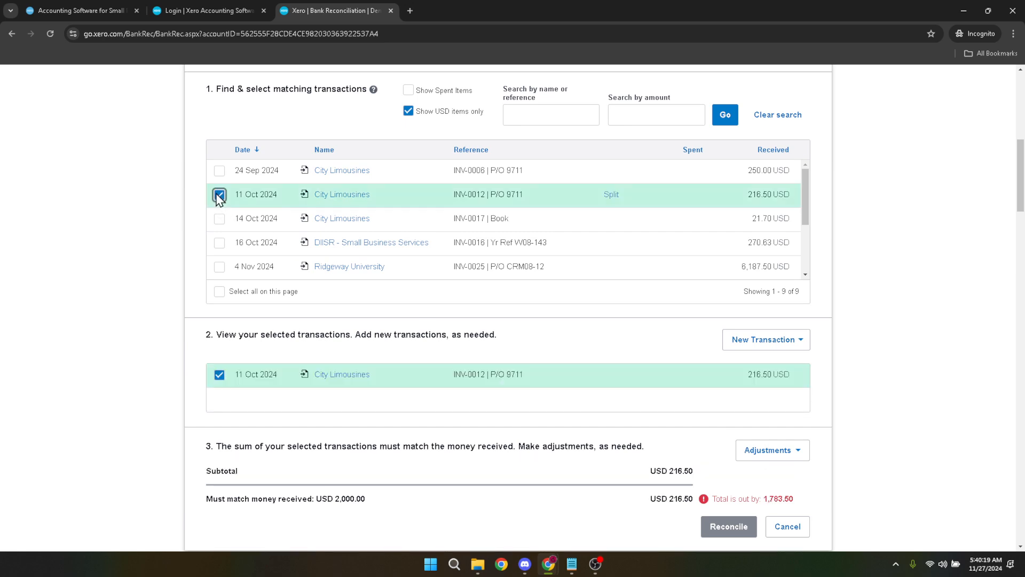
Add a Receive Money transaction for the remaining difference on the Jakaranda Maple Systems deposit, received as an Overpayment
left_click(757, 341)
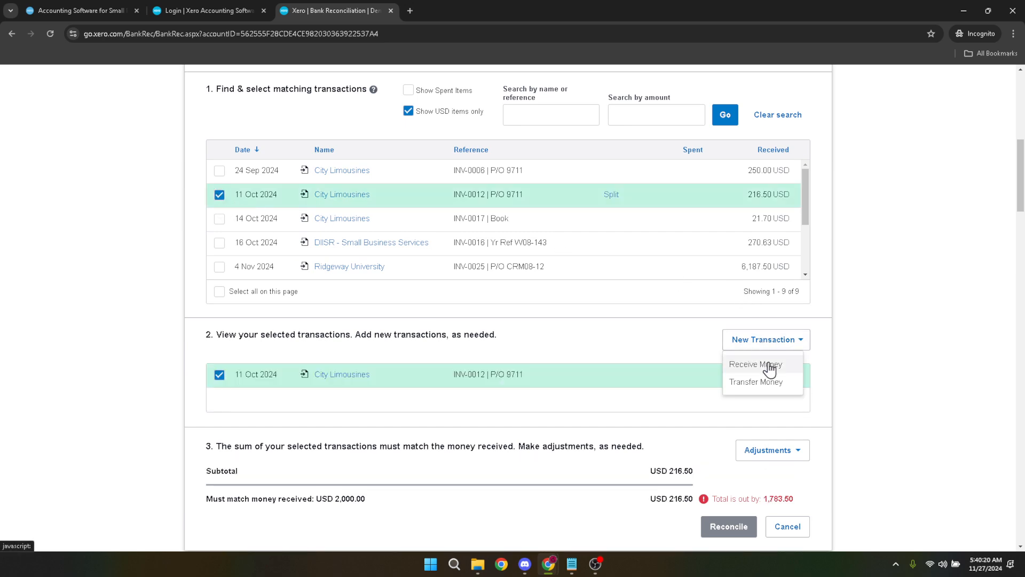
left_click(769, 365)
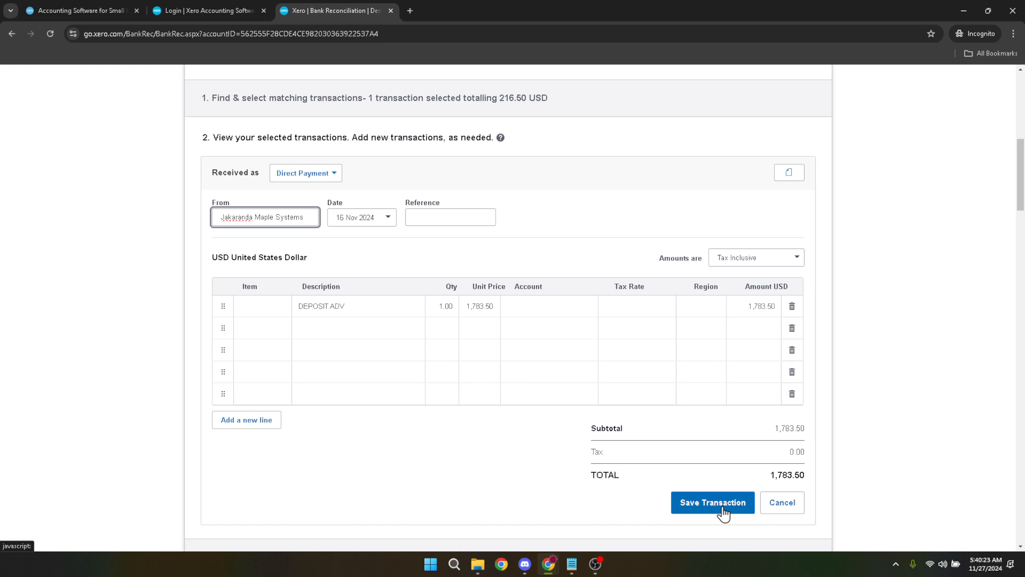
left_click_drag(723, 513, 380, 444)
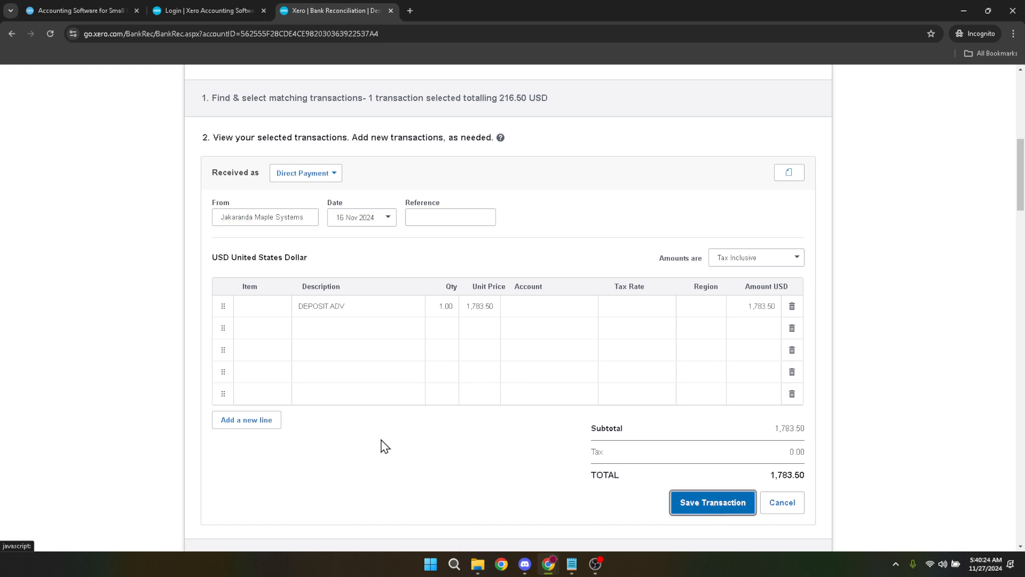
left_click(327, 179)
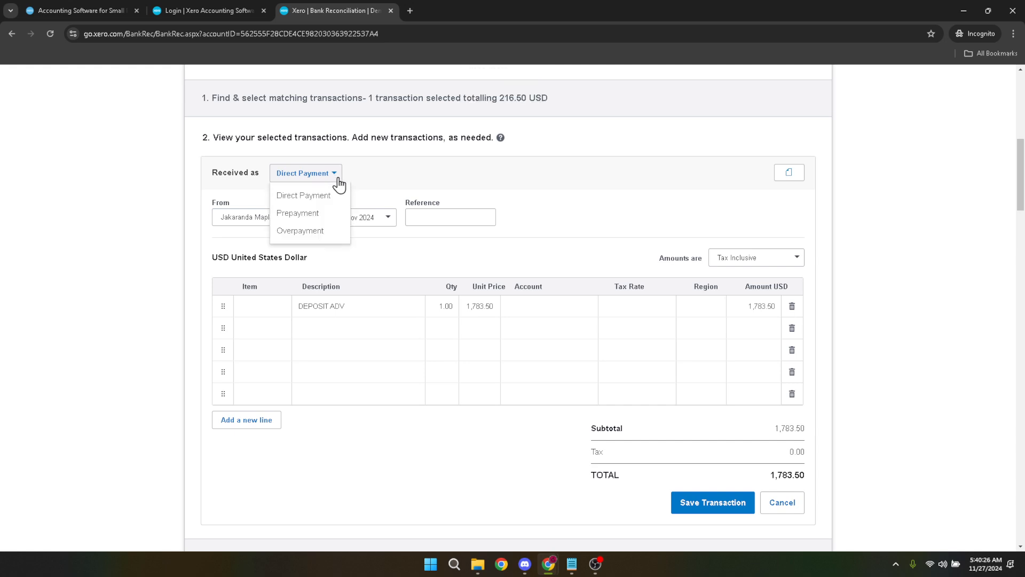
left_click(301, 231)
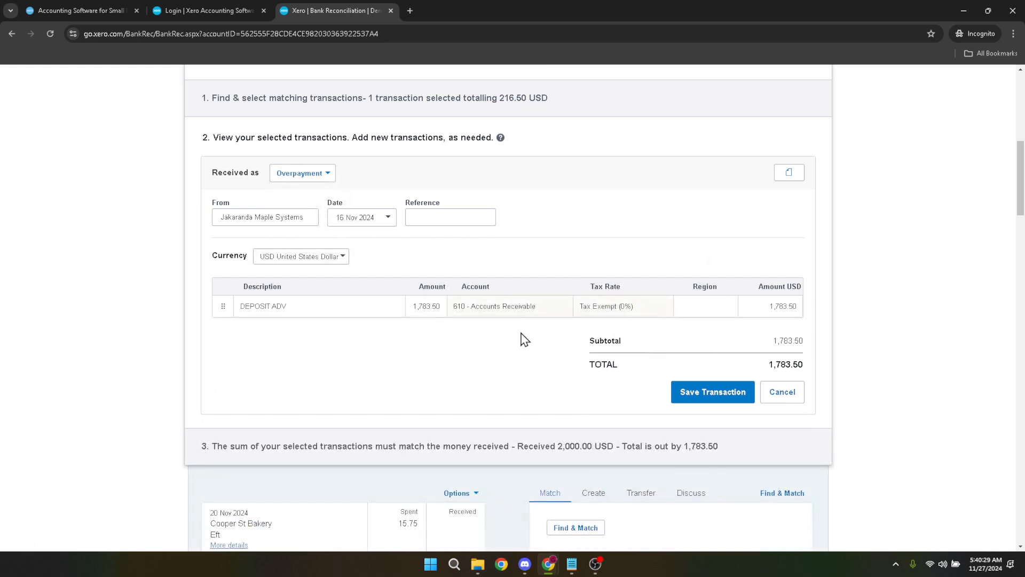
Save the overpayment transaction and reconcile the Jakaranda Maple Systems statement line
scroll(372, 332, "down", 2)
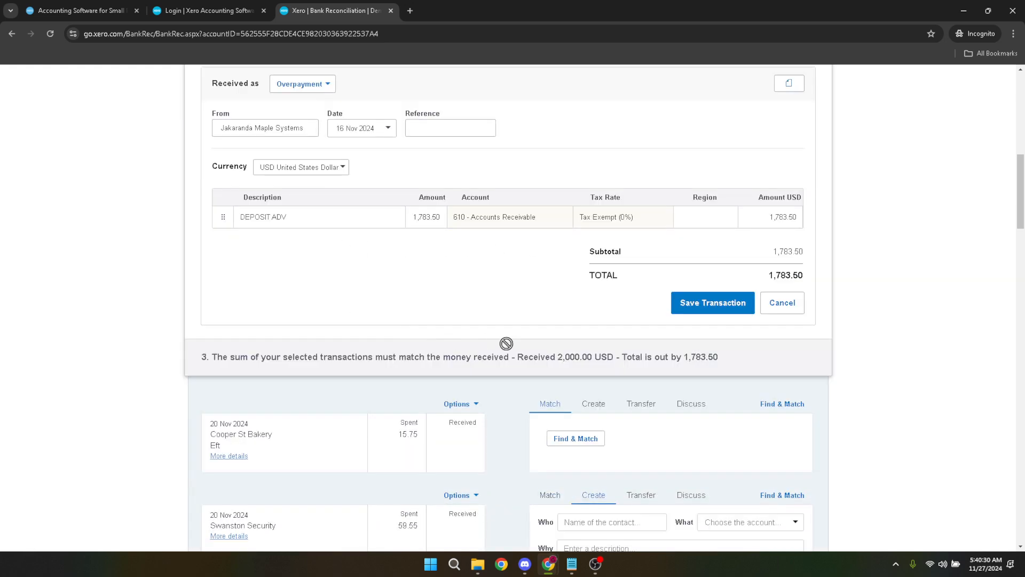
scroll(513, 344, "down", 3)
scroll(540, 349, "up", 2)
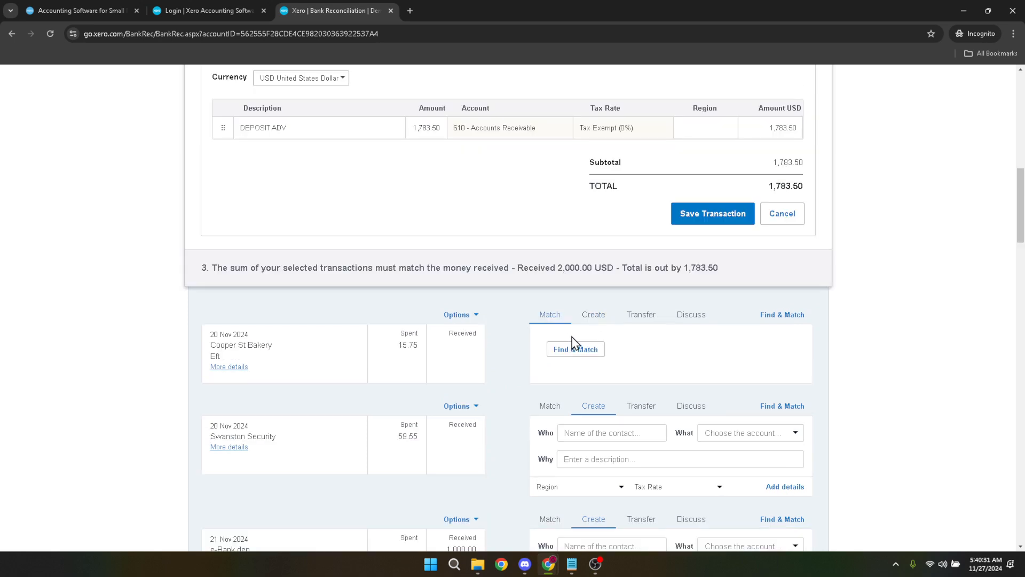
left_click(682, 216)
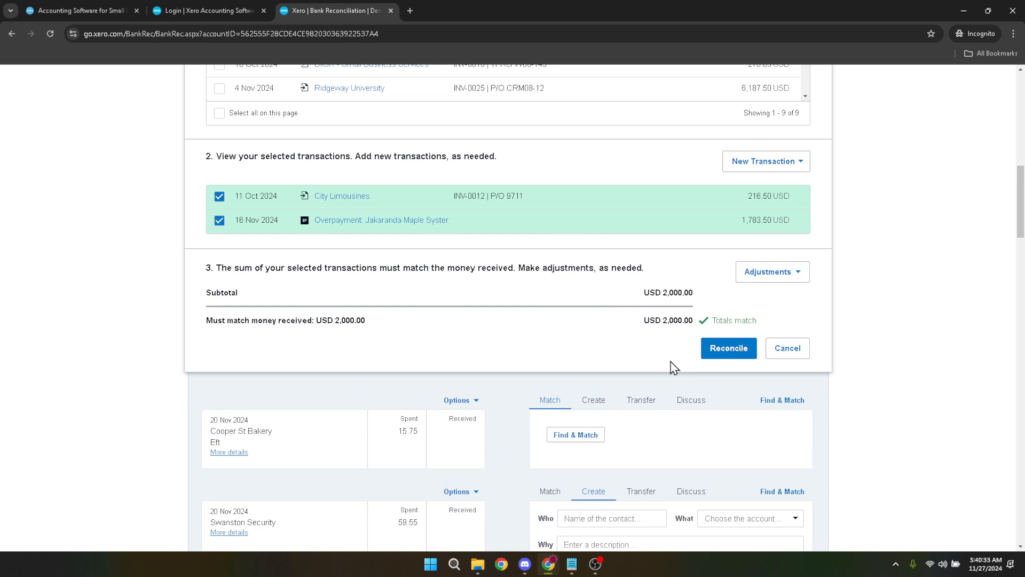
left_click(729, 352)
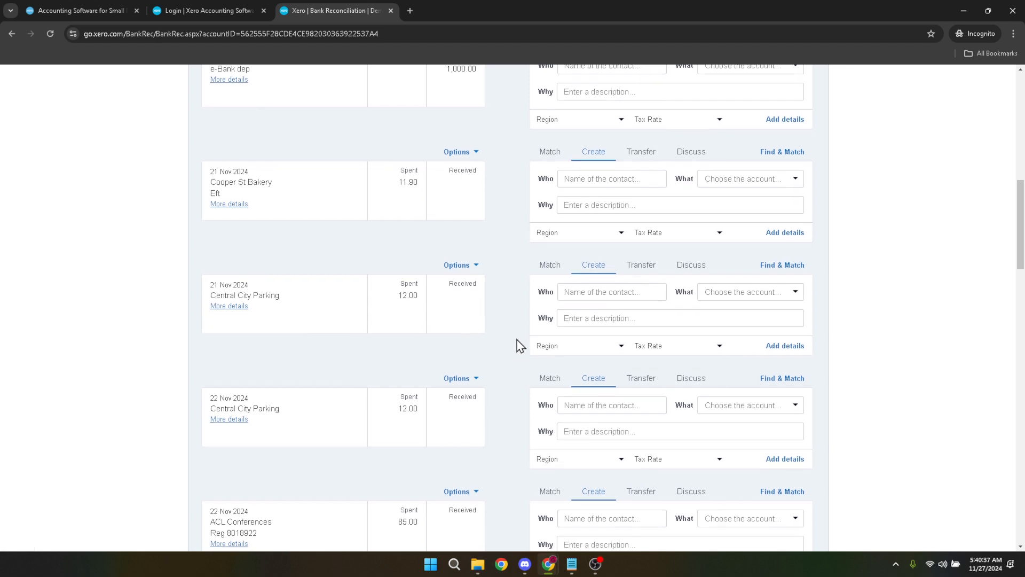
Review the bank statement lines still to be reconciled and the account's balances
scroll(520, 331, "up", 10)
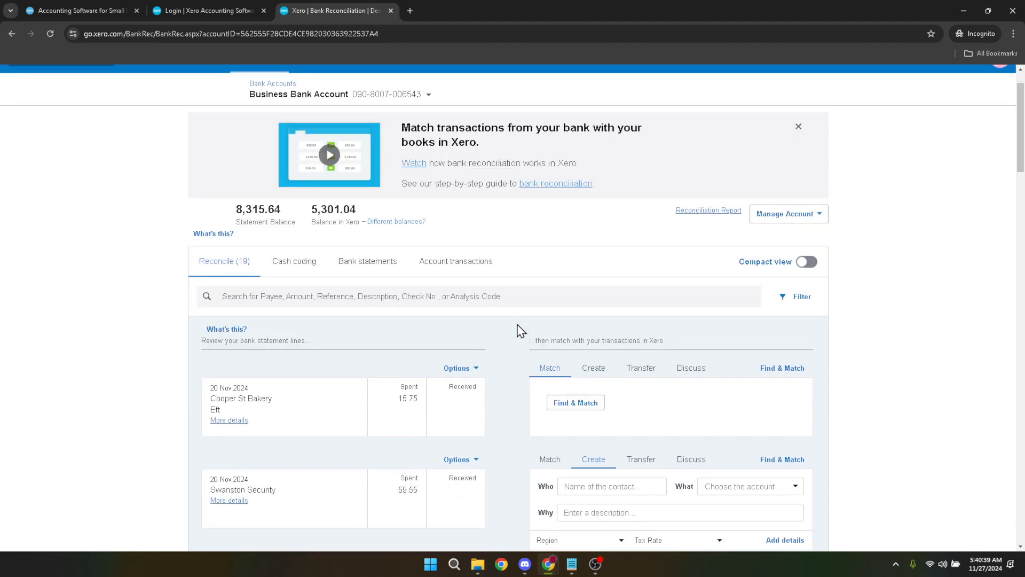
scroll(520, 331, "down", 2)
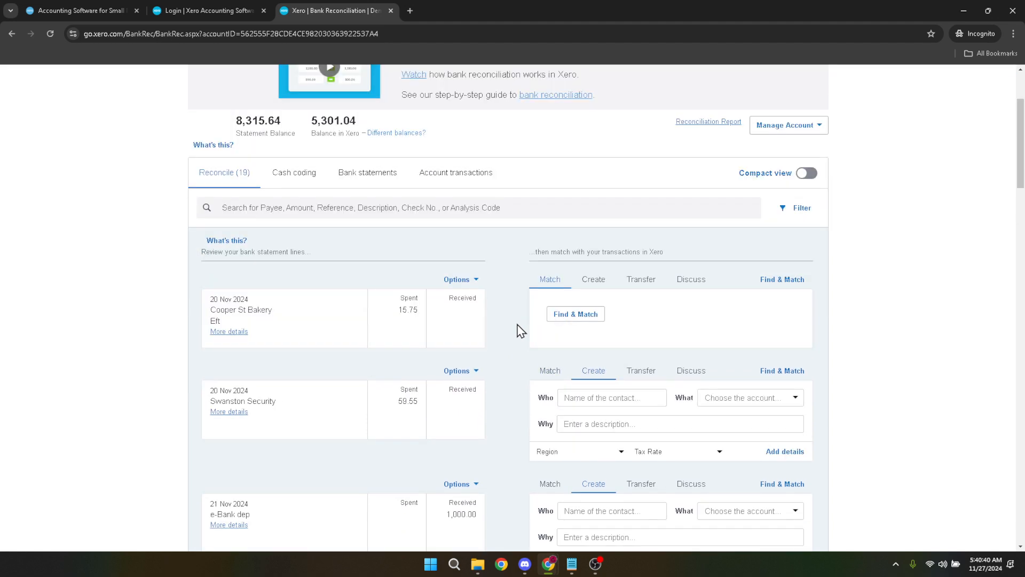
scroll(521, 331, "down", 10)
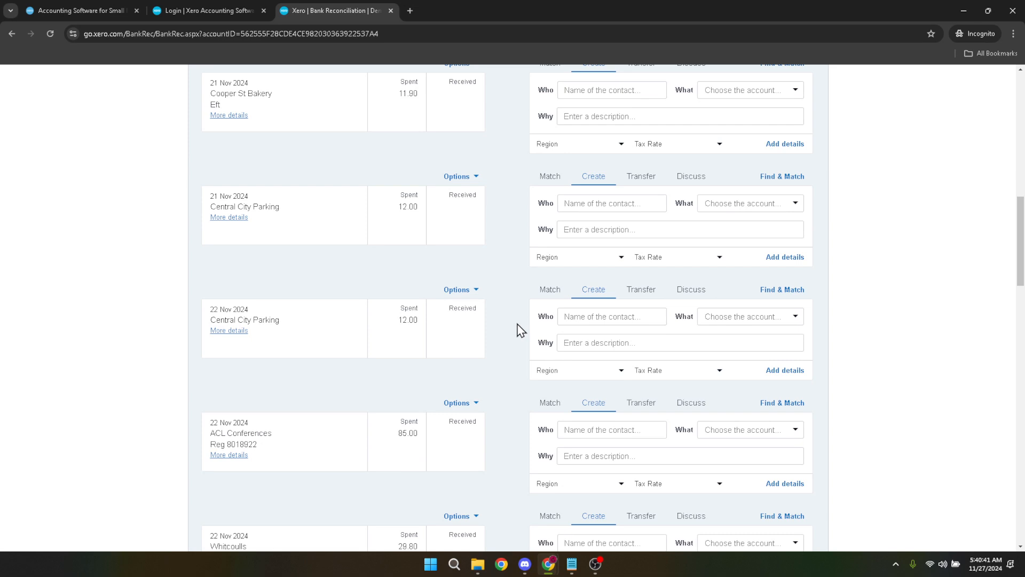
scroll(521, 331, "down", 5)
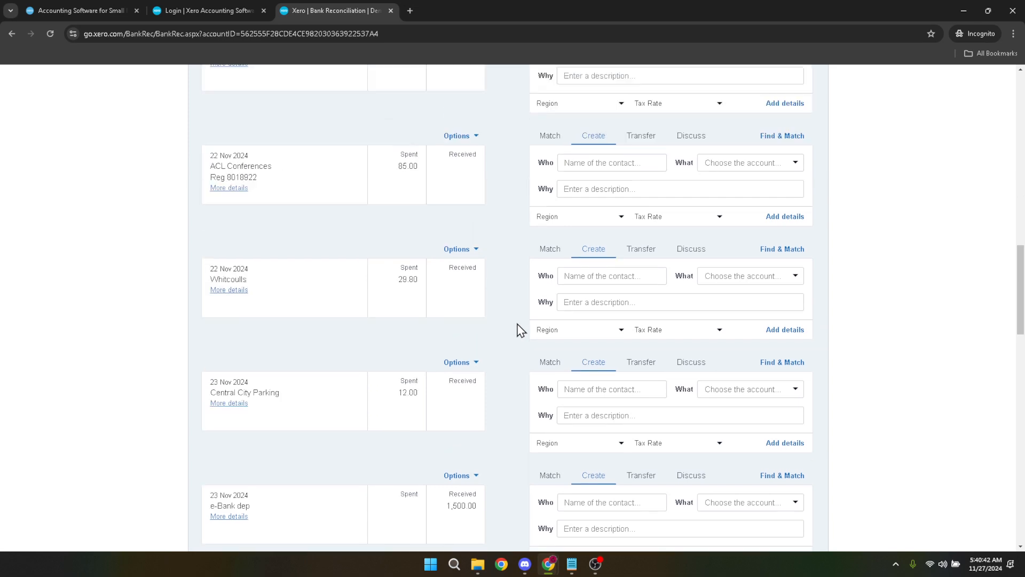
scroll(521, 331, "down", 5)
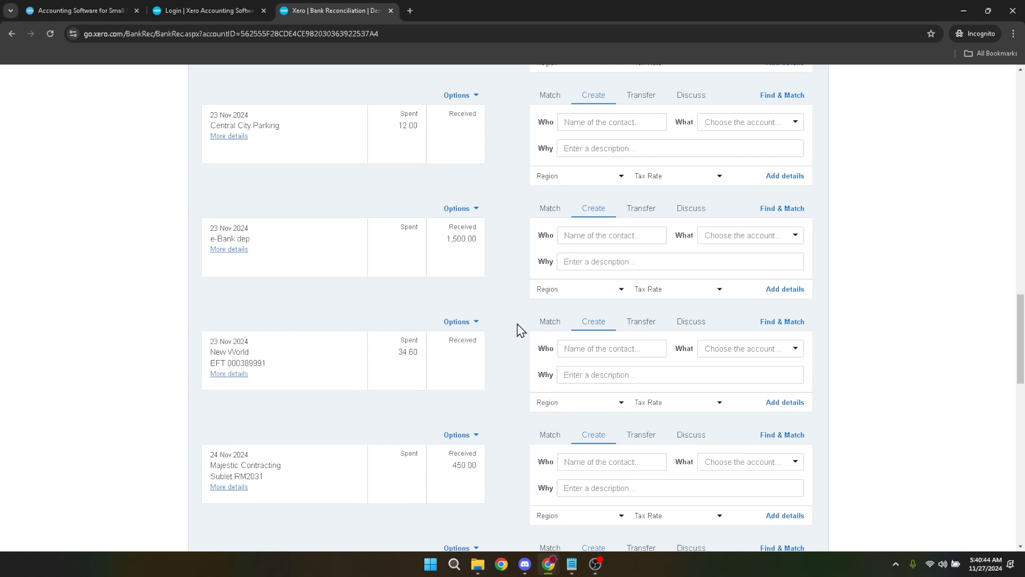
scroll(521, 331, "up", 11)
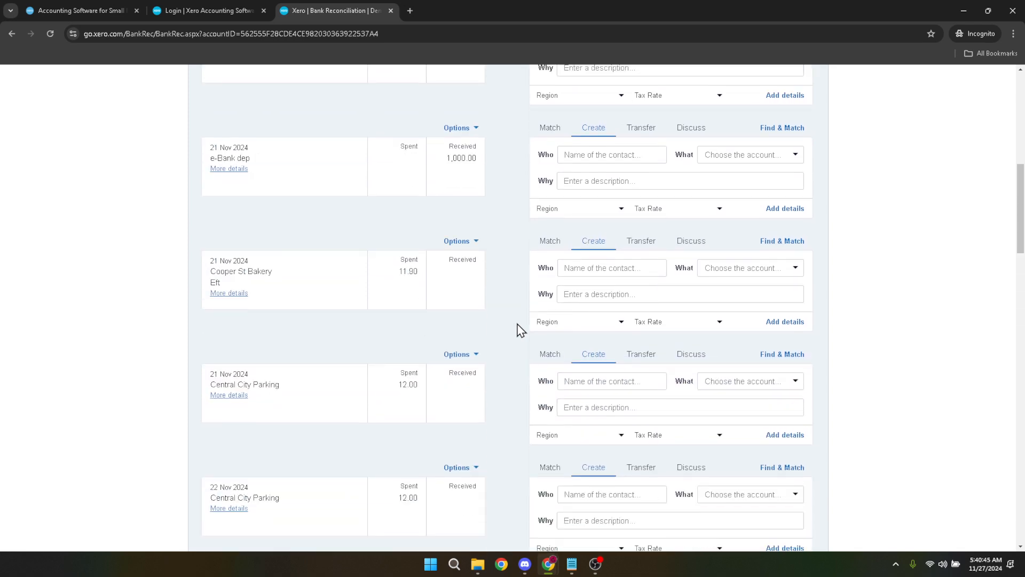
scroll(520, 331, "up", 15)
scroll(519, 327, "down", 1)
scroll(518, 327, "up", 1)
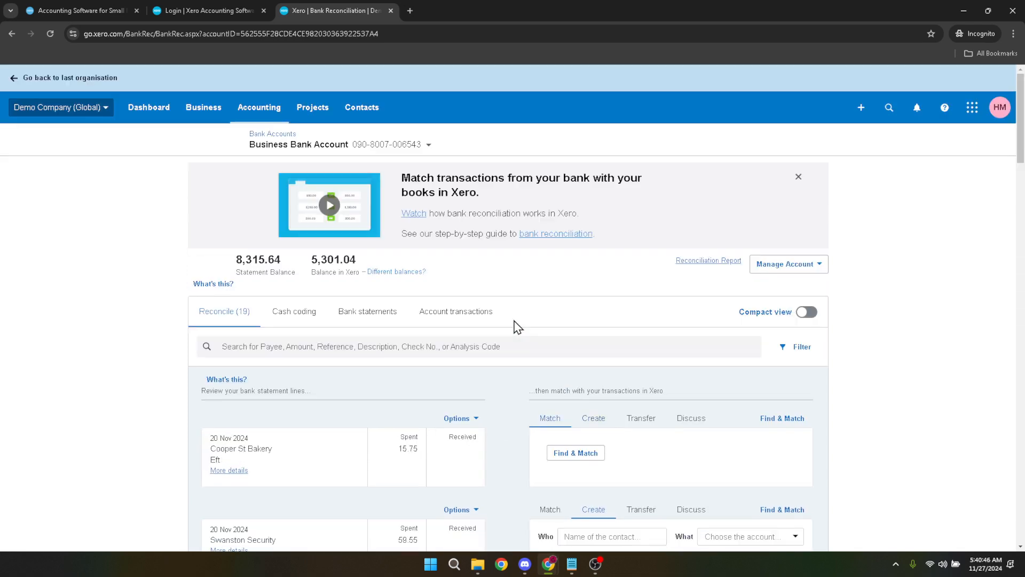